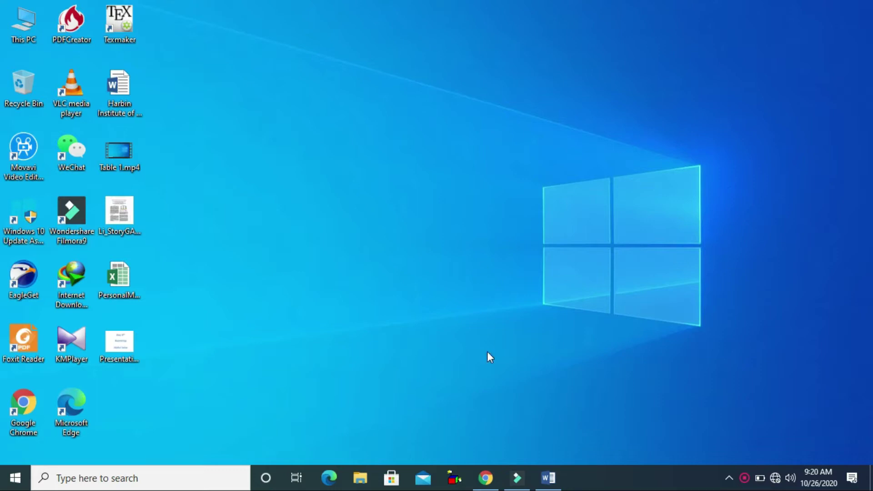
# Bring the blank Word document forward and begin inserting a signature line
pyautogui.click(549, 477)
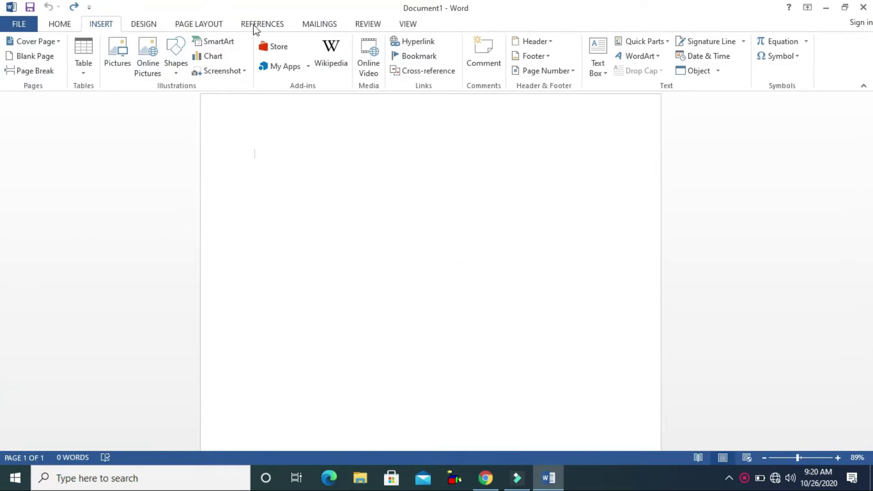
pyautogui.click(731, 46)
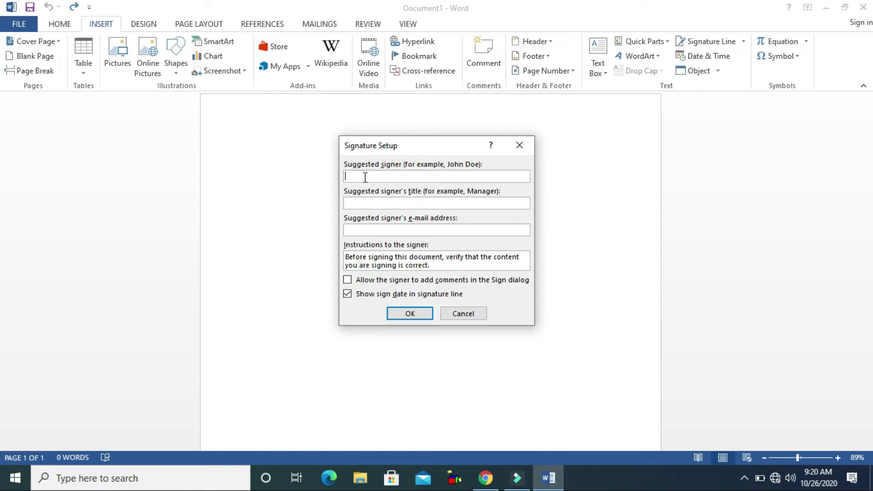
# Add a signature line with the signer's name, title Professor, and their e-mail address
pyautogui.click(413, 204)
pyautogui.click(411, 226)
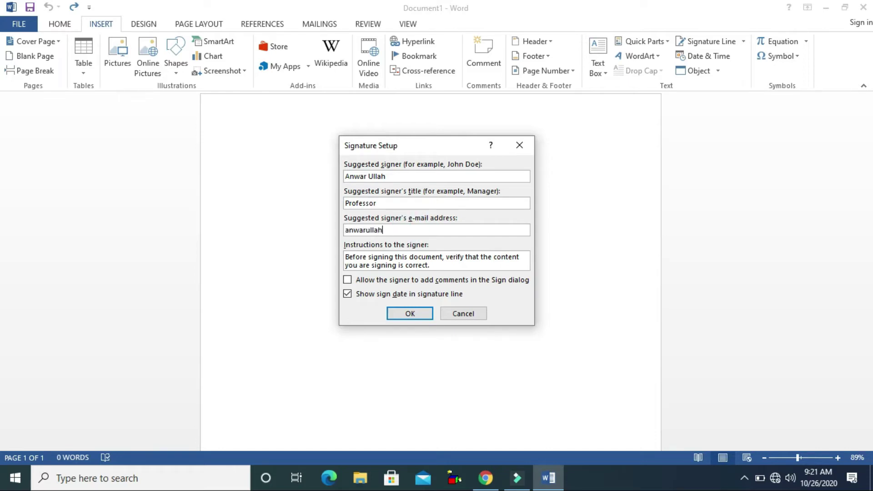
pyautogui.click(406, 318)
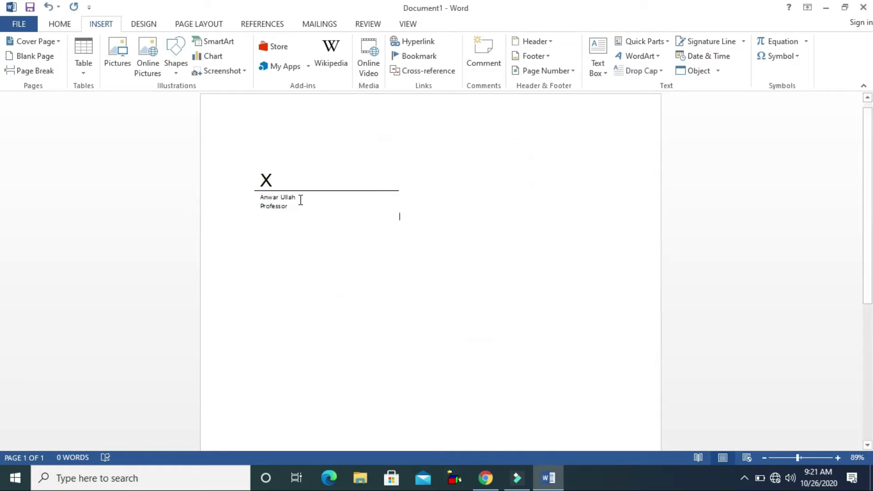
# Position the signature line at the bottom right of the page with text wrapping
pyautogui.click(309, 178)
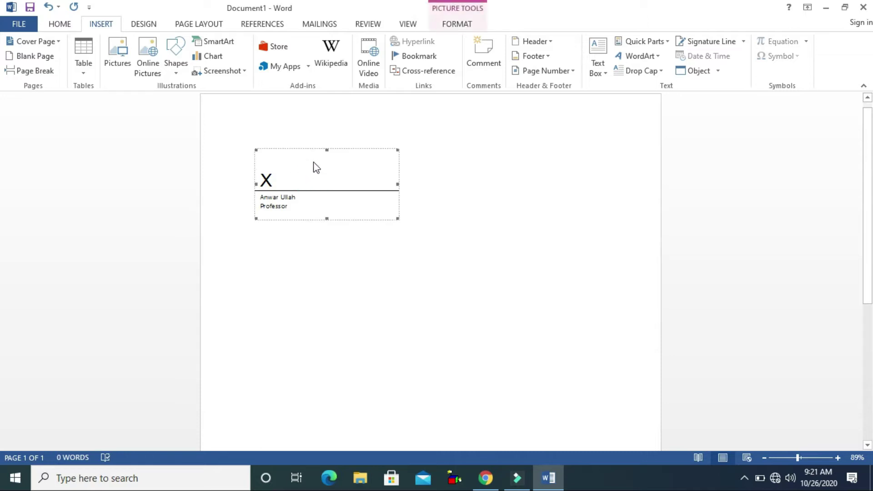
pyautogui.click(453, 27)
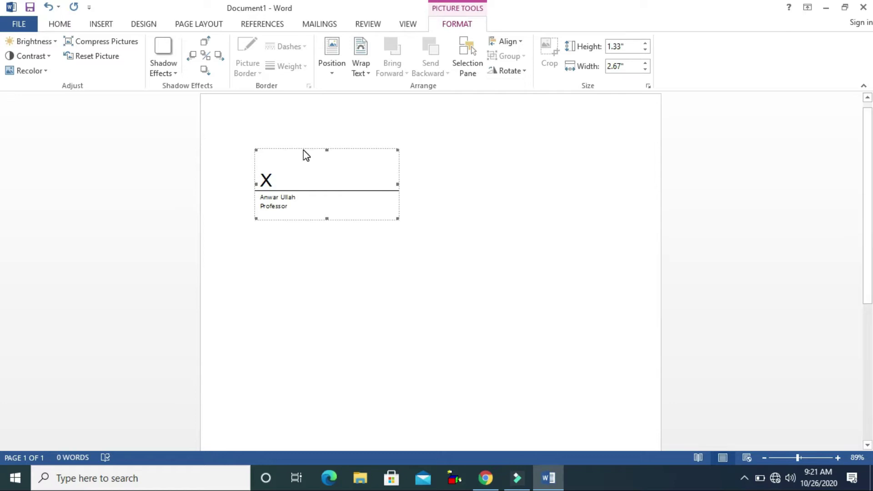
pyautogui.click(333, 73)
pyautogui.click(409, 248)
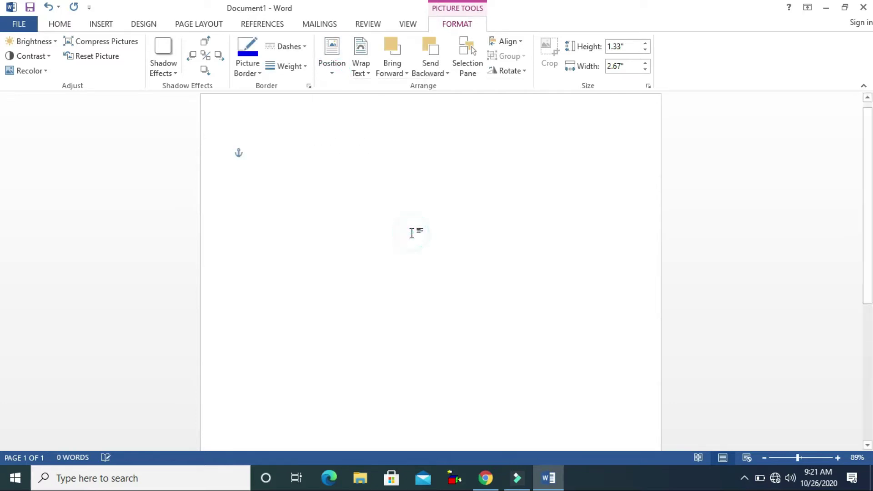
pyautogui.scroll(-6, 1, 243)
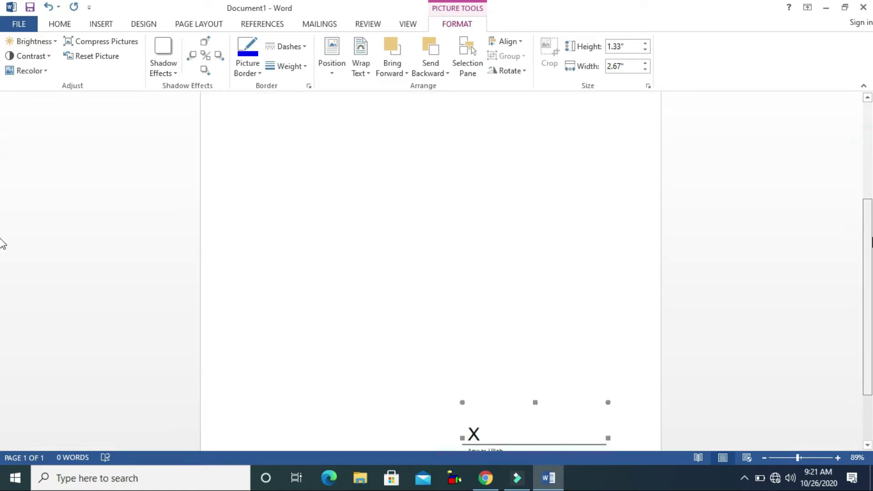
pyautogui.click(552, 261)
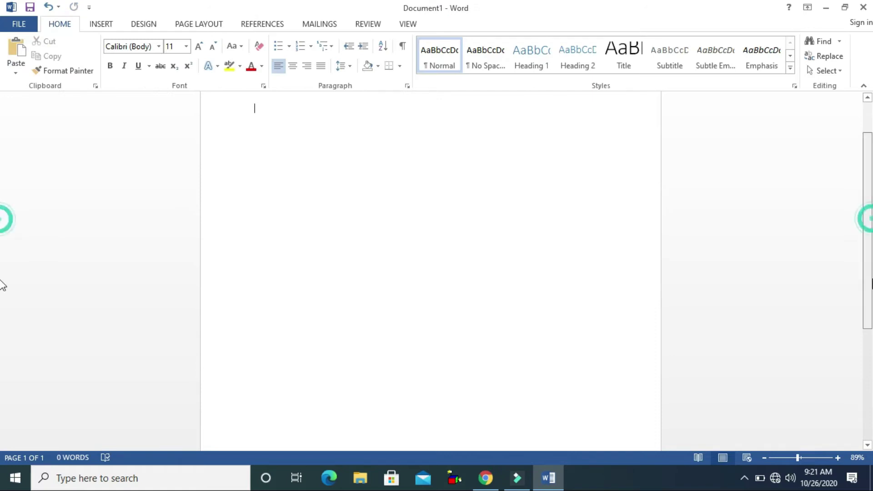
pyautogui.scroll(-6, 2, 228)
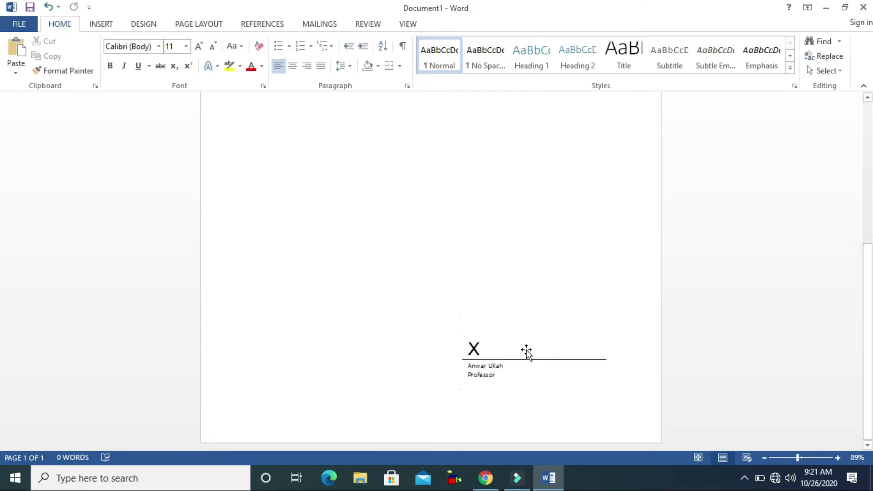
pyautogui.moveTo(868, 291); pyautogui.dragTo(868, 132)
pyautogui.click(105, 28)
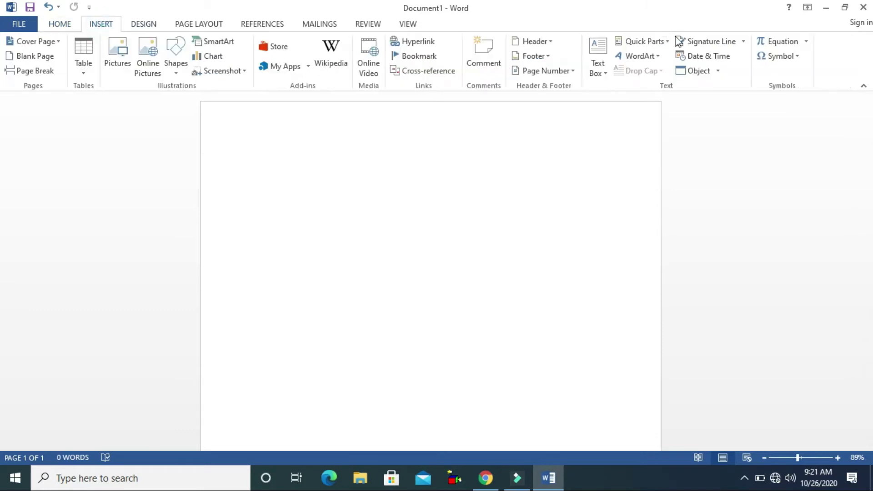
# Insert the date in 'Monday, October 26, 2020' format and start a new line below it
pyautogui.click(705, 63)
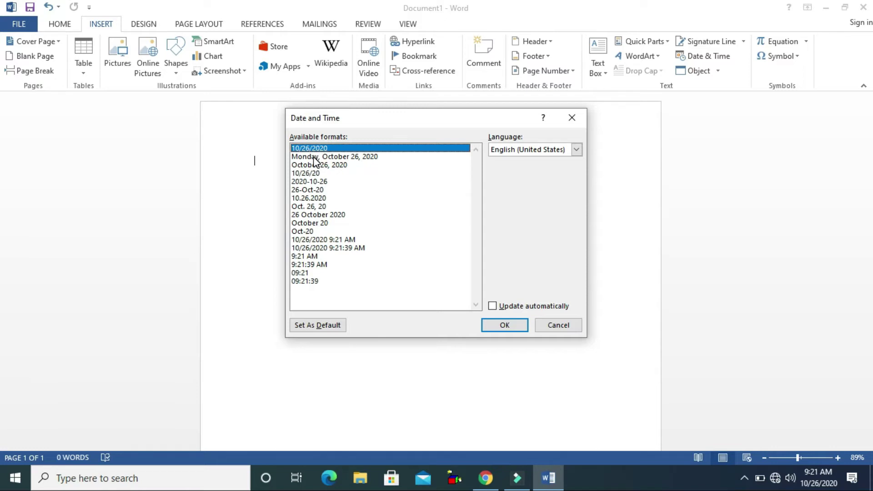
pyautogui.click(314, 156)
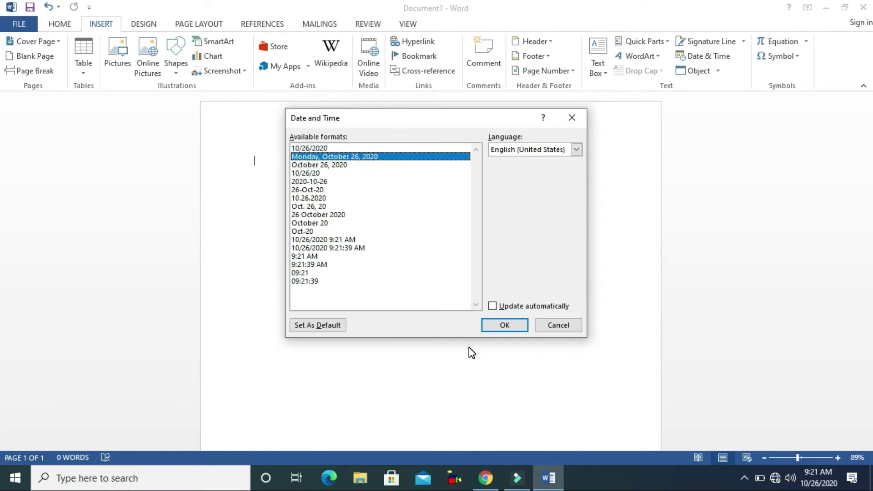
pyautogui.click(503, 325)
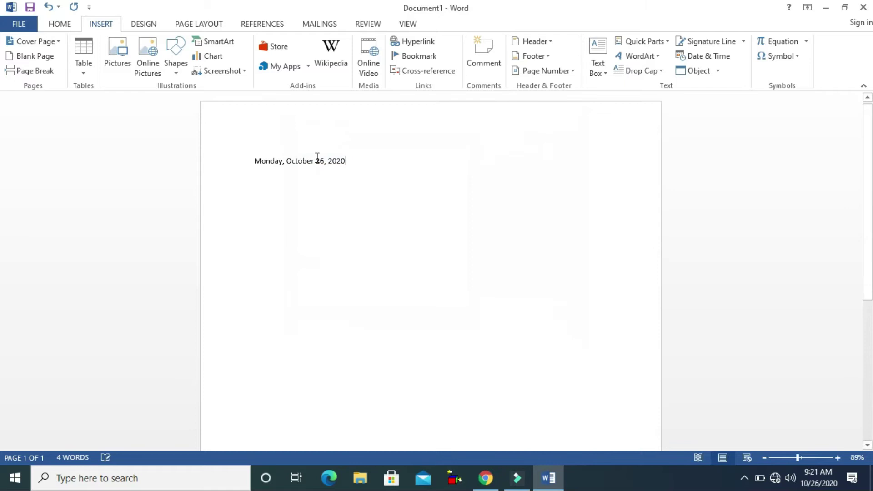
pyautogui.press('Return')
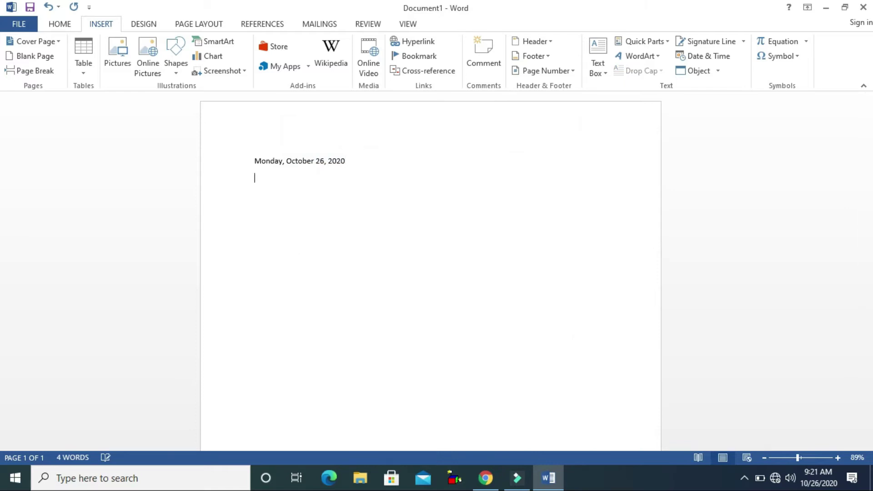
# Embed Table 1.mp4 from the Desktop below the date and open it to check playback
pyautogui.click(690, 70)
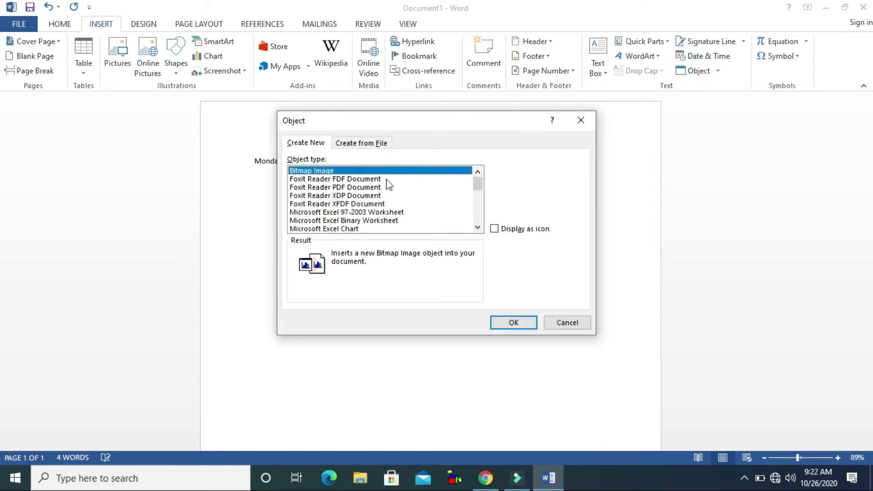
pyautogui.moveTo(477, 179); pyautogui.dragTo(481, 187)
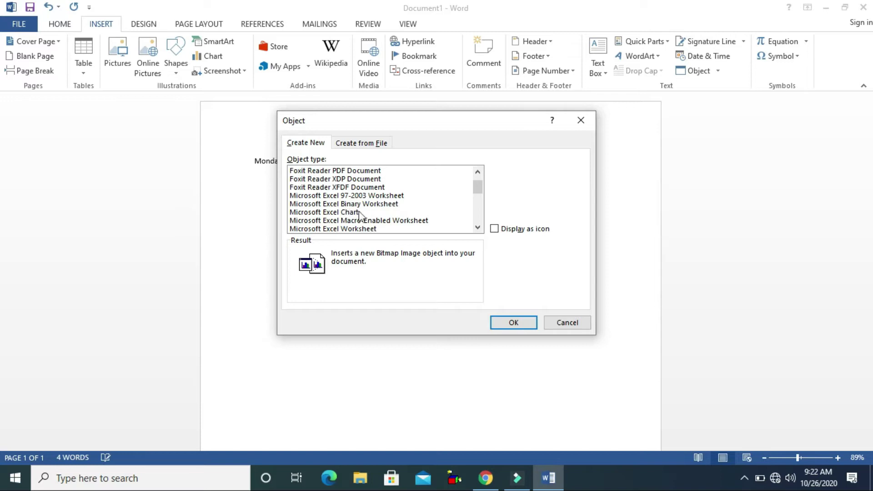
pyautogui.moveTo(478, 189); pyautogui.dragTo(477, 216)
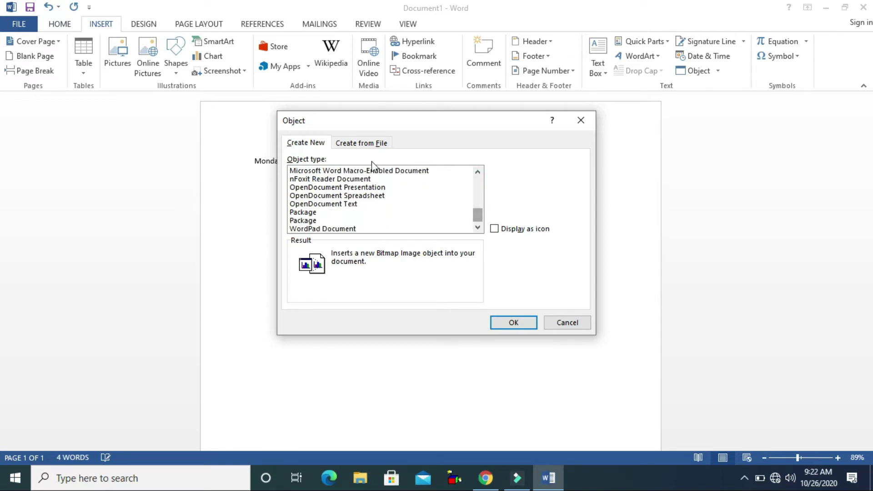
pyautogui.click(358, 144)
pyautogui.click(506, 173)
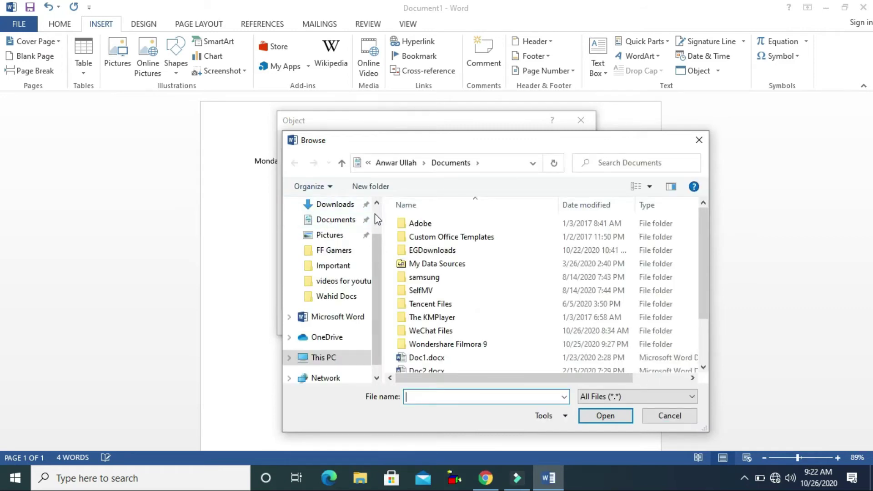
pyautogui.scroll(2, 375, 214)
pyautogui.click(330, 229)
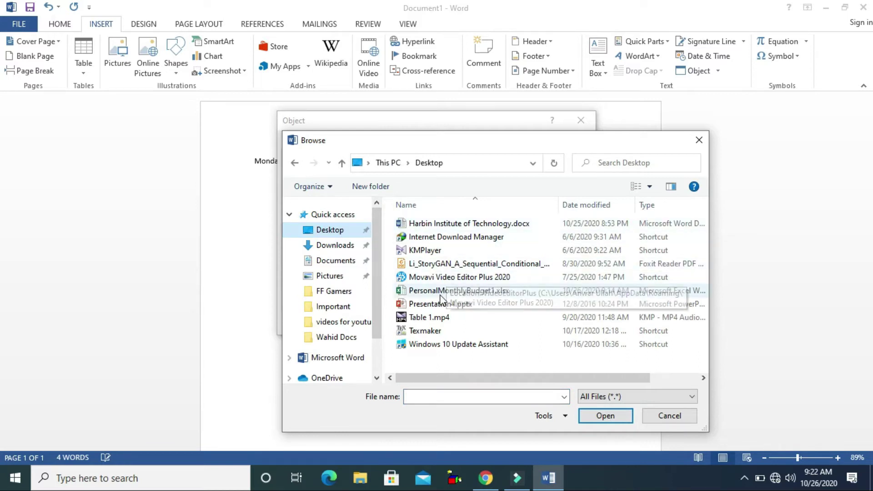
pyautogui.doubleClick(434, 317)
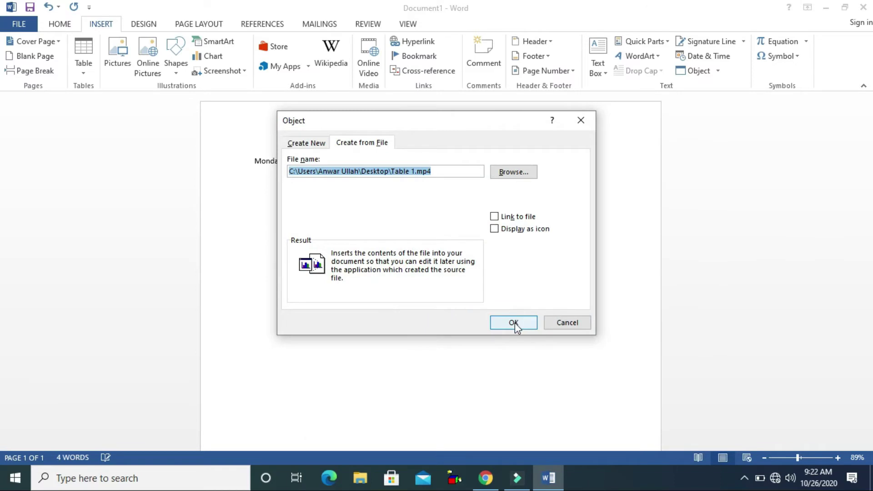
pyautogui.click(513, 322)
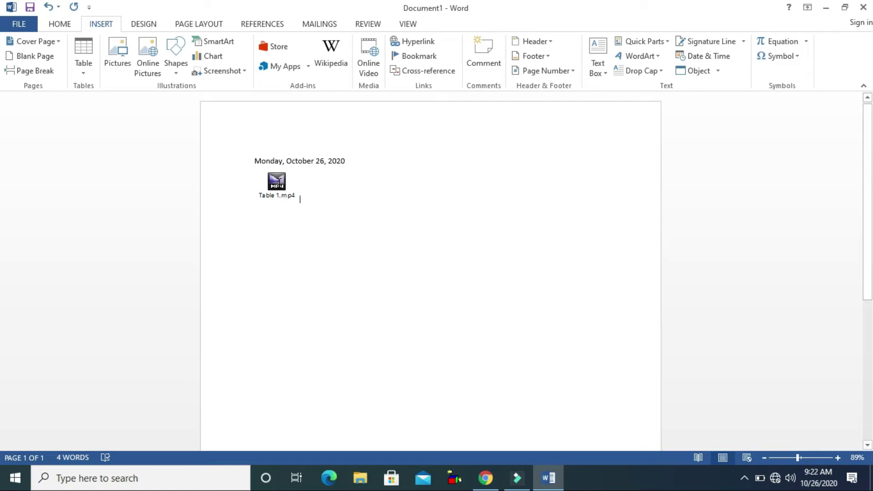
pyautogui.doubleClick(276, 181)
pyautogui.click(475, 237)
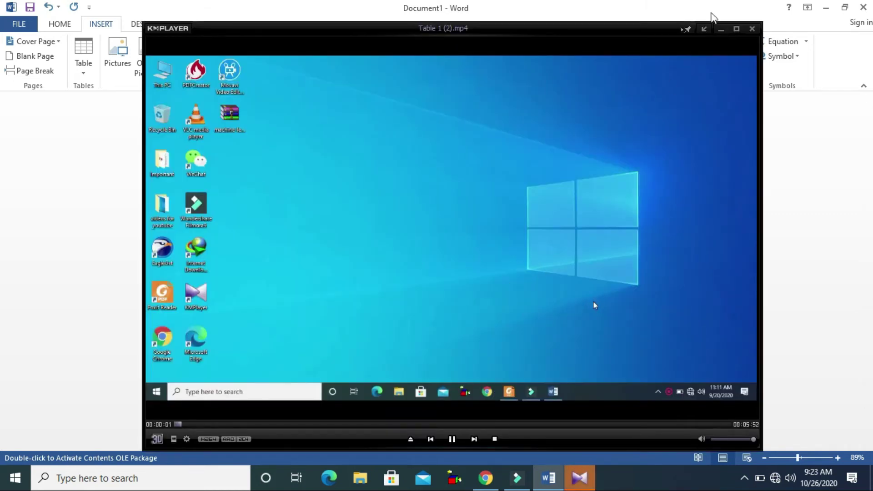
pyautogui.click(752, 28)
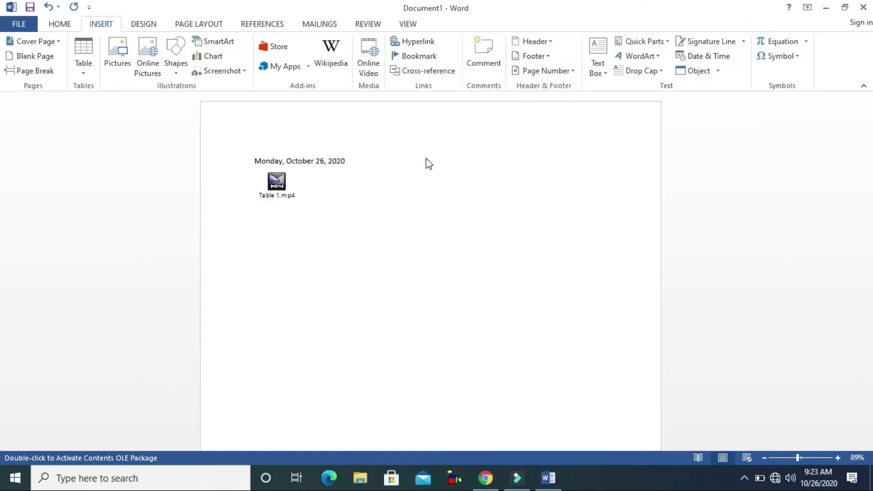
pyautogui.doubleClick(304, 200)
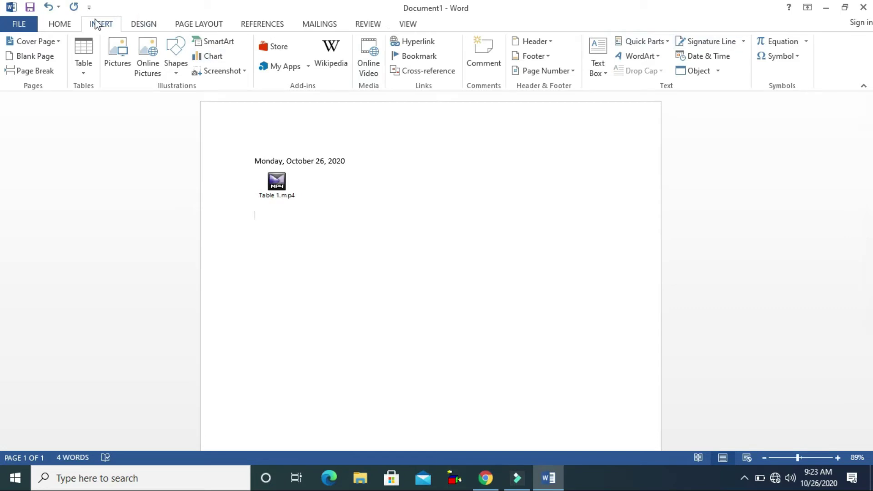
# Embed Presentation4.pptx from the Desktop below the MP4 icon and open its 'Day 4th' slide
pyautogui.click(695, 72)
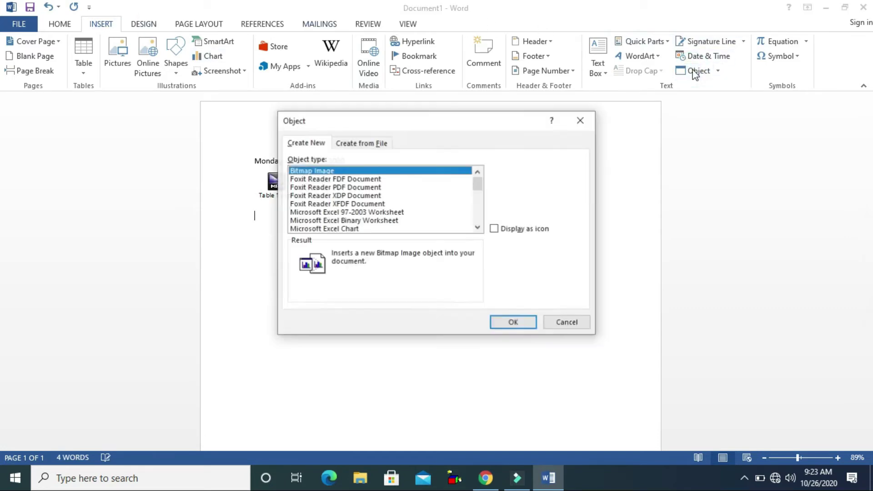
pyautogui.click(353, 145)
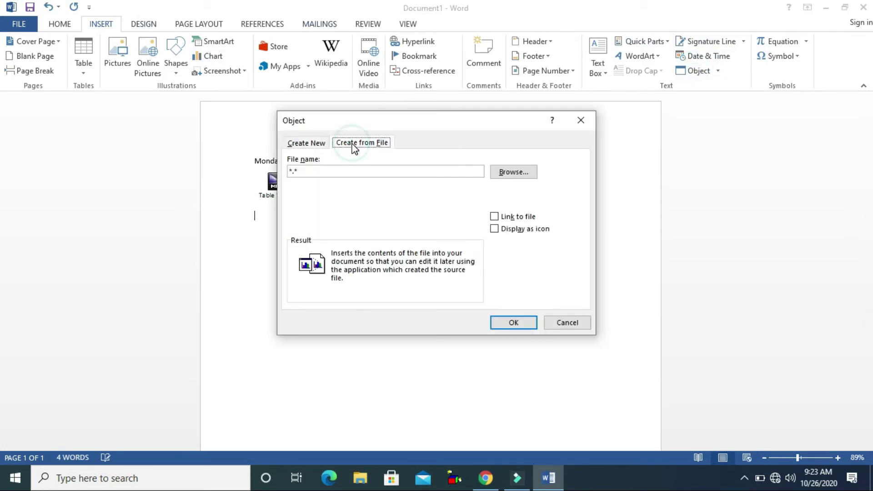
pyautogui.click(515, 172)
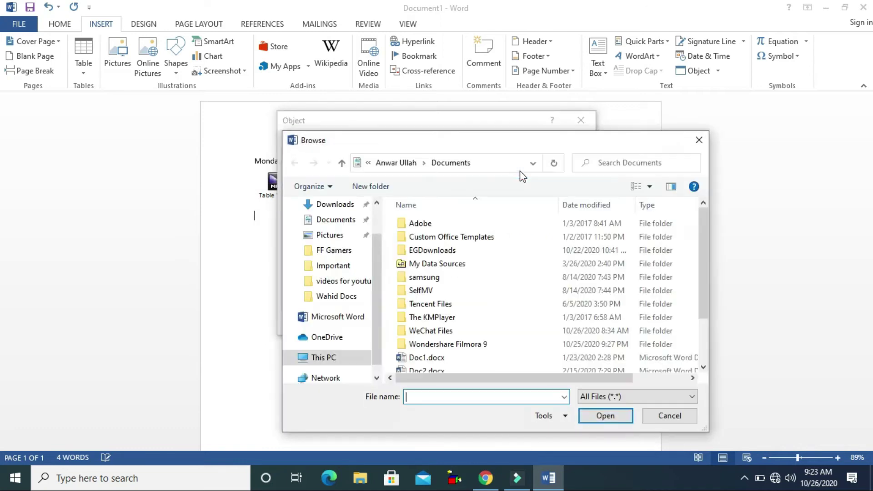
pyautogui.click(375, 215)
pyautogui.click(331, 230)
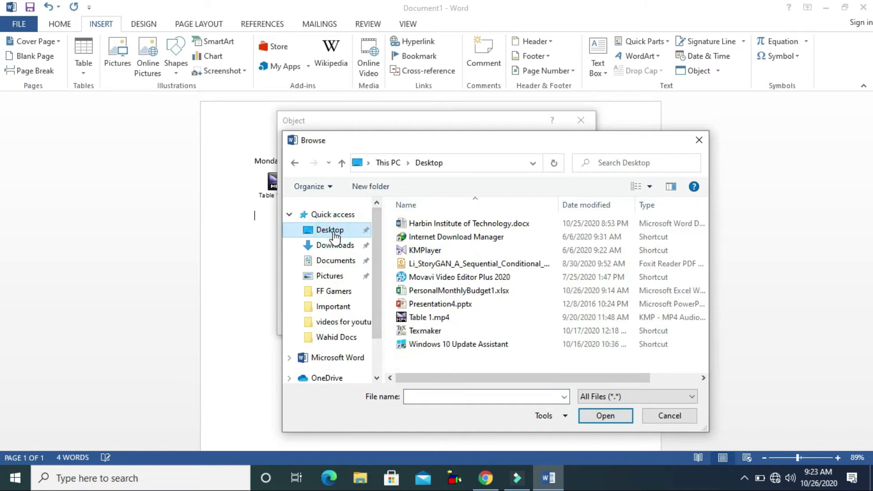
pyautogui.click(428, 305)
pyautogui.doubleClick(427, 305)
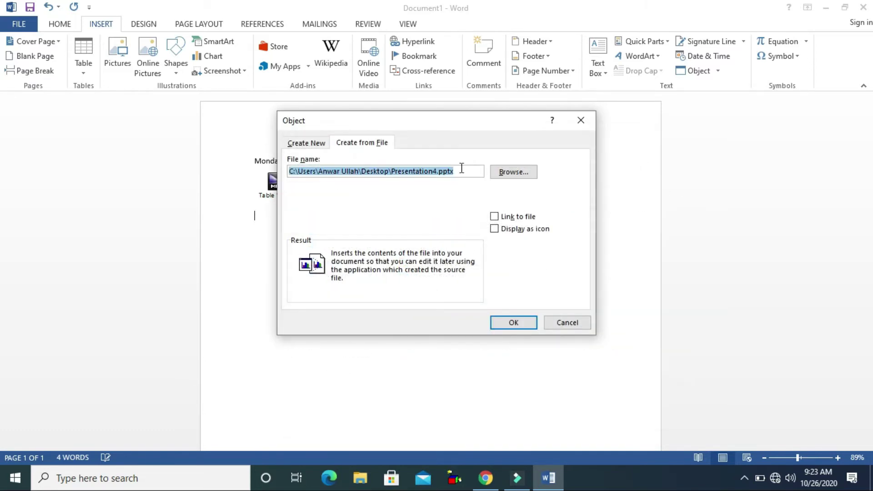
pyautogui.click(506, 324)
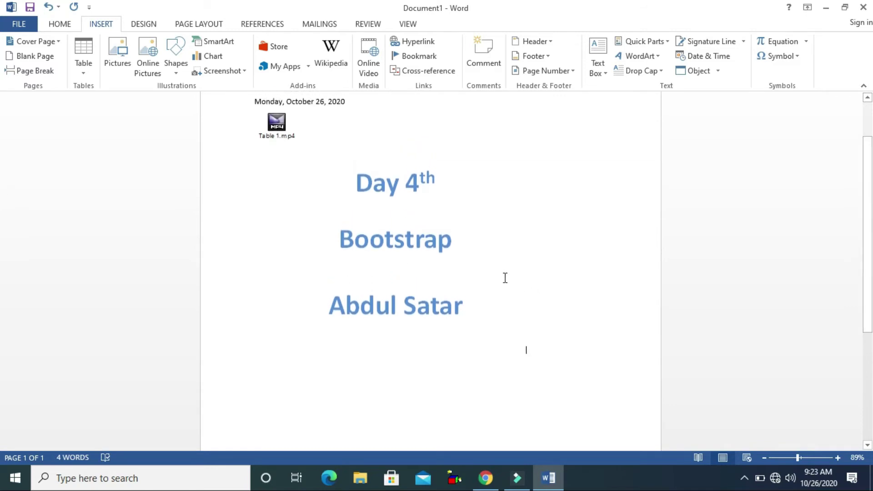
pyautogui.click(479, 259)
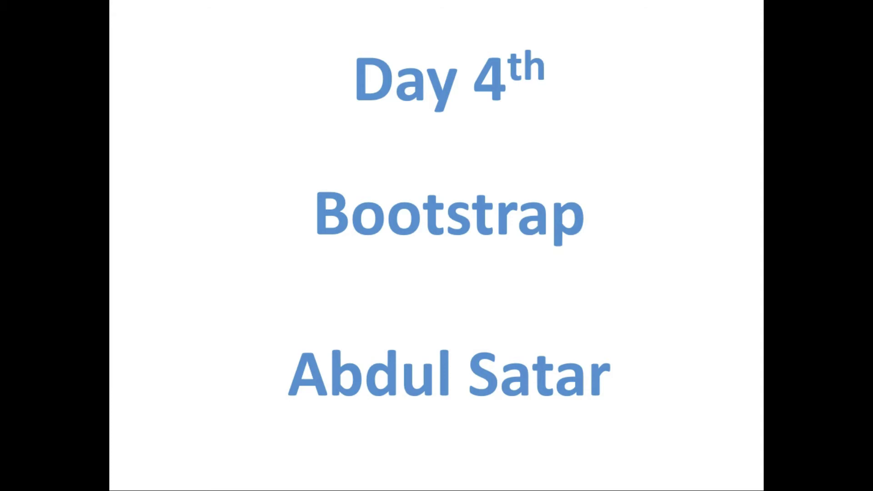
pyautogui.press('Escape')
pyautogui.click(582, 357)
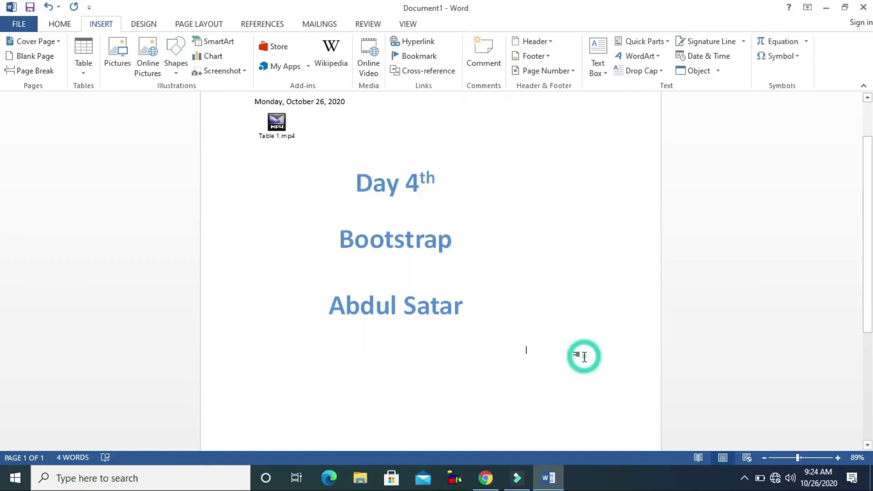
pyautogui.click(475, 279)
pyautogui.rightClick(474, 279)
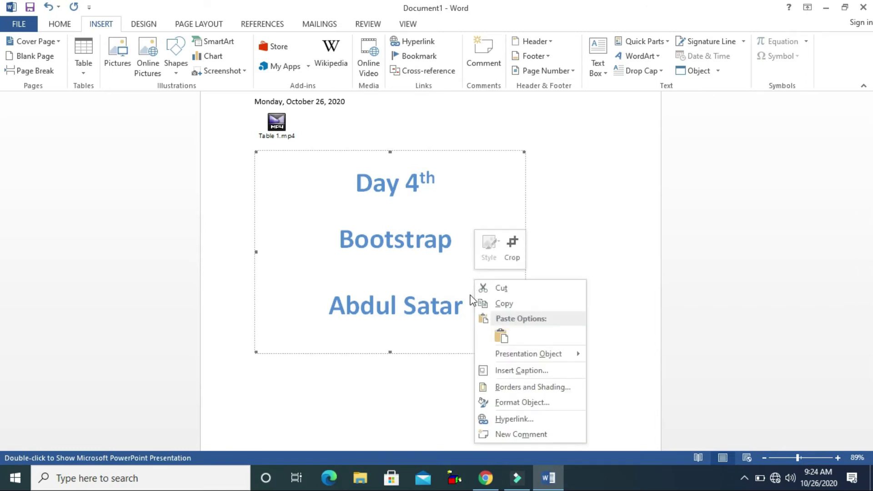
pyautogui.moveTo(531, 355)
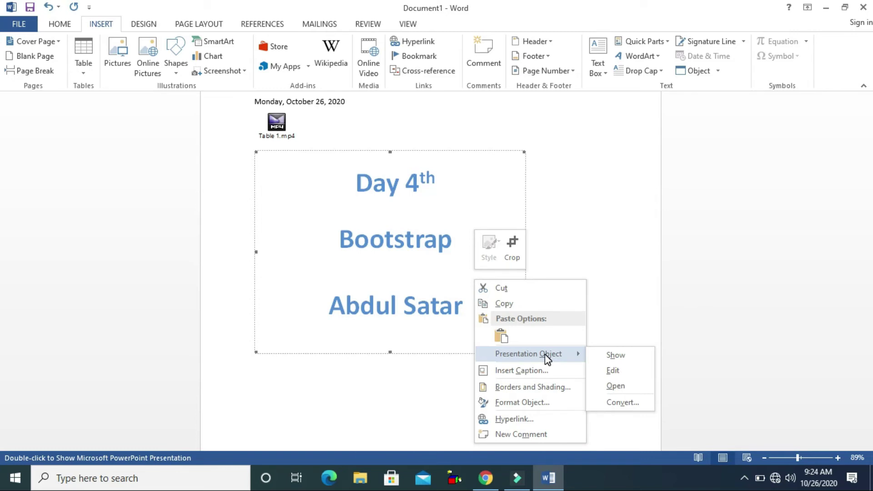
pyautogui.click(611, 370)
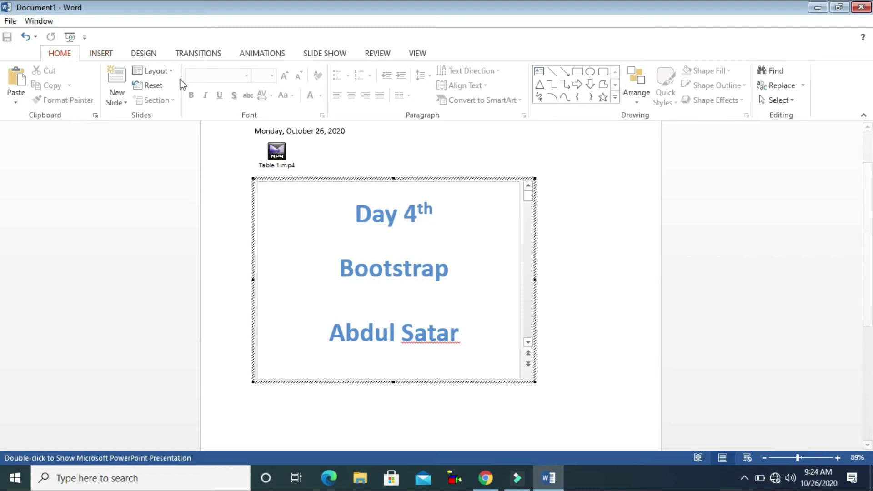
pyautogui.click(192, 59)
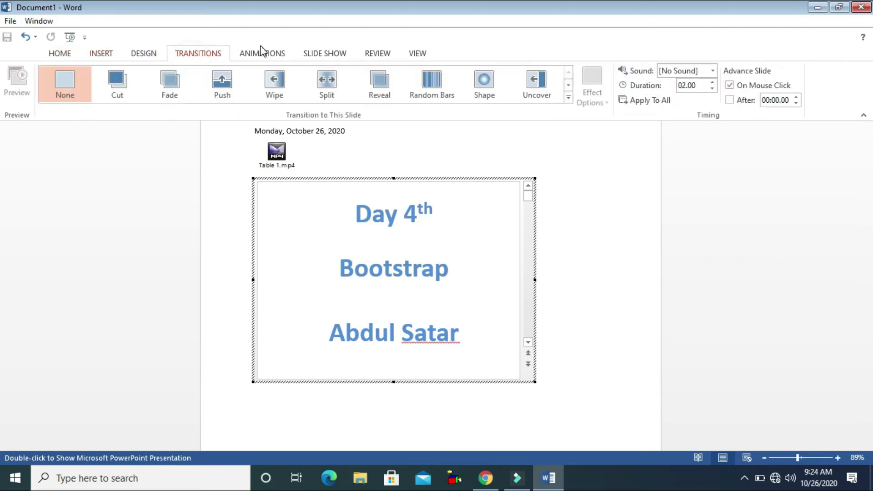
pyautogui.click(265, 53)
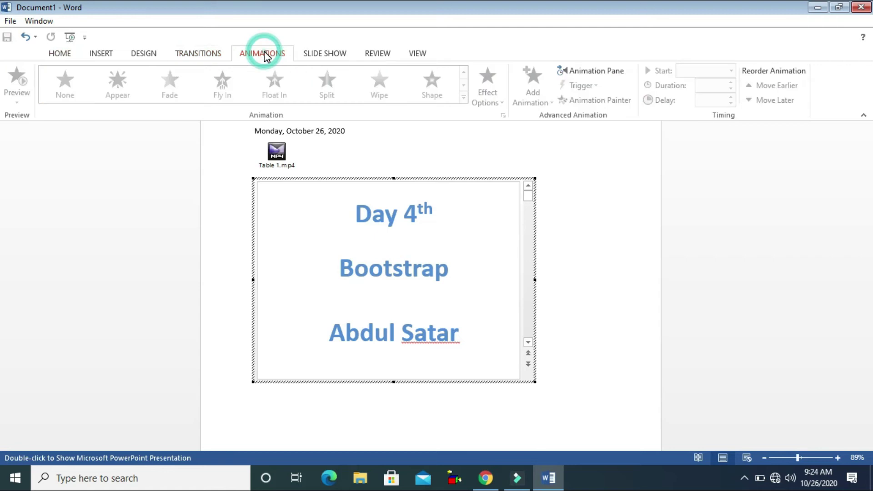
pyautogui.click(305, 54)
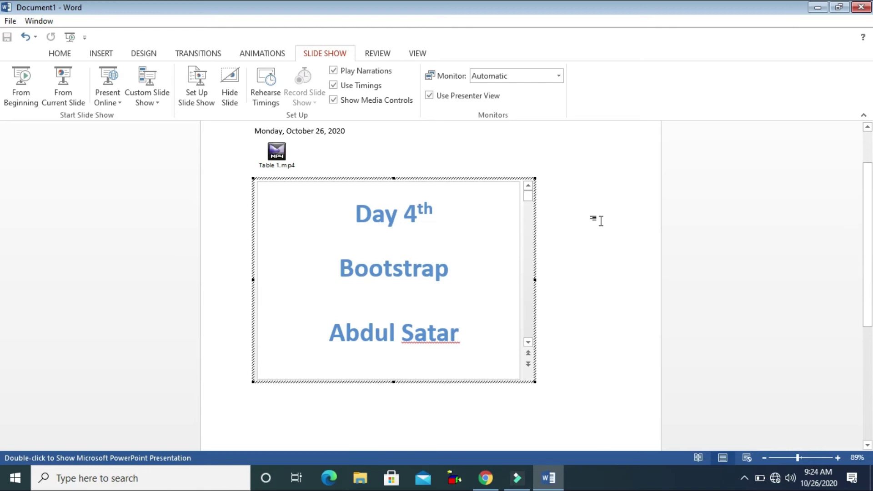
pyautogui.click(601, 221)
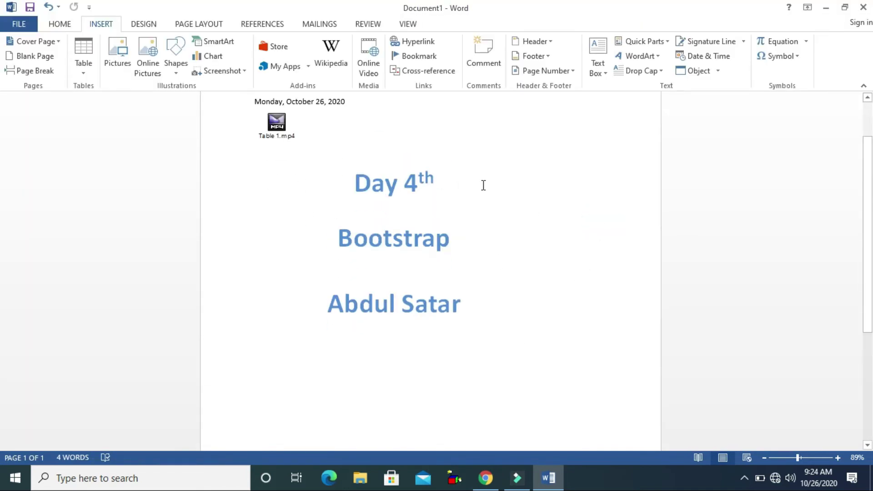
# Embed PersonalMonthlyBudget1.xlsx from the Desktop as an object in the document
pyautogui.click(698, 71)
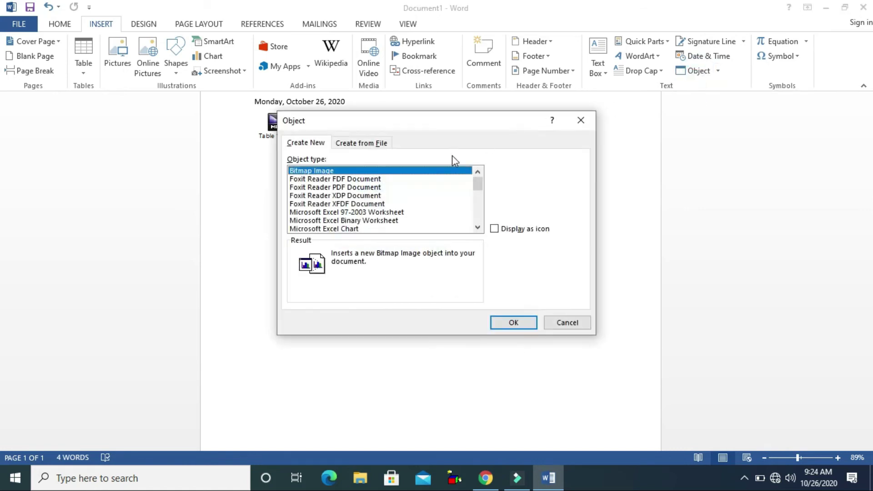
pyautogui.click(349, 144)
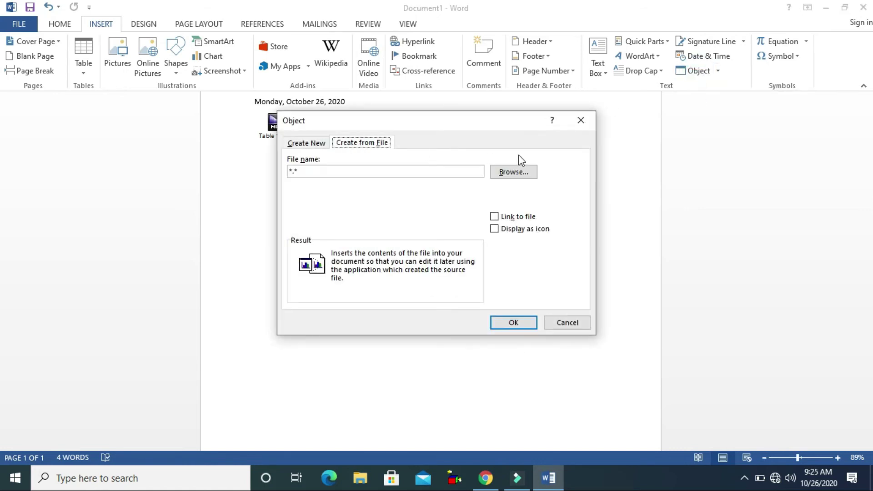
pyautogui.click(516, 172)
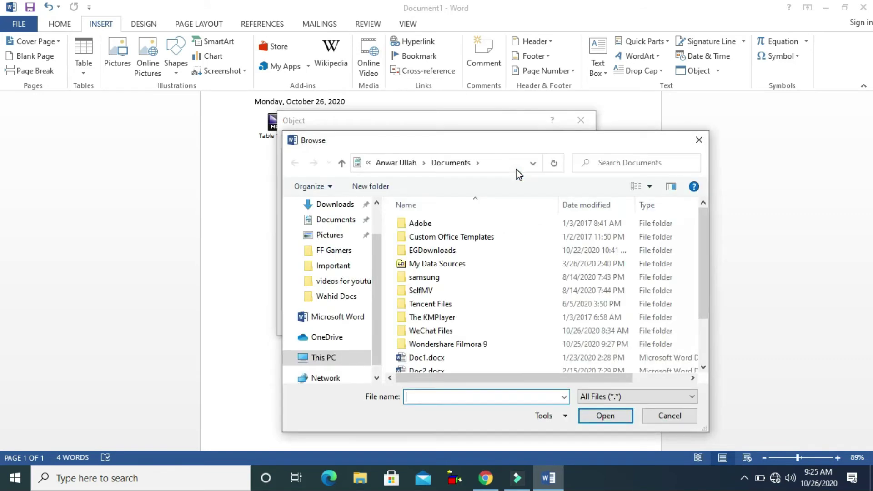
pyautogui.click(377, 206)
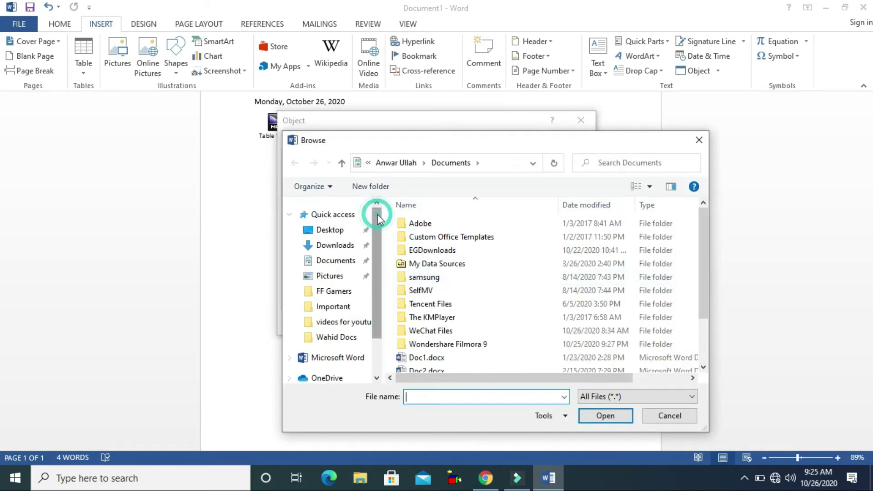
pyautogui.click(331, 230)
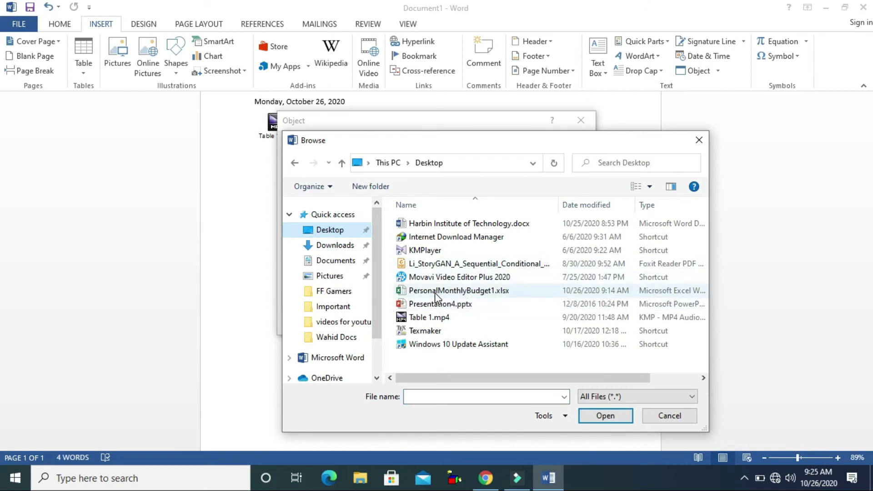
pyautogui.doubleClick(435, 292)
pyautogui.click(516, 323)
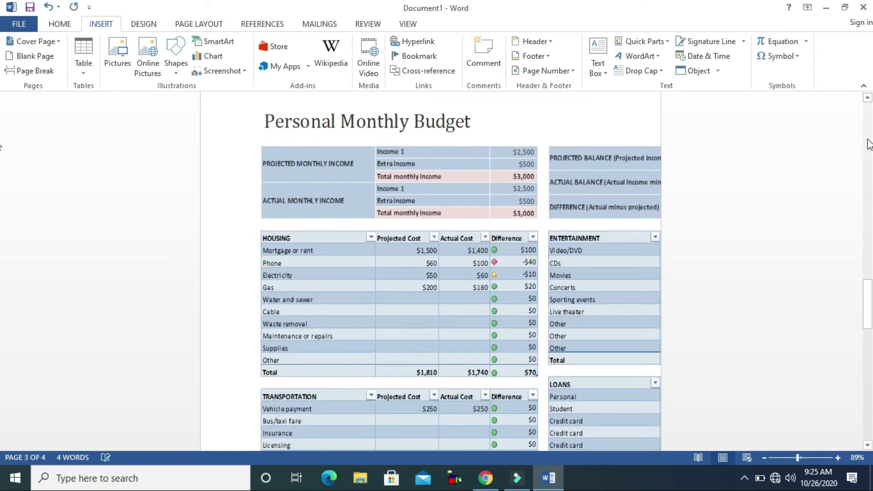
pyautogui.moveTo(869, 362); pyautogui.dragTo(870, 285)
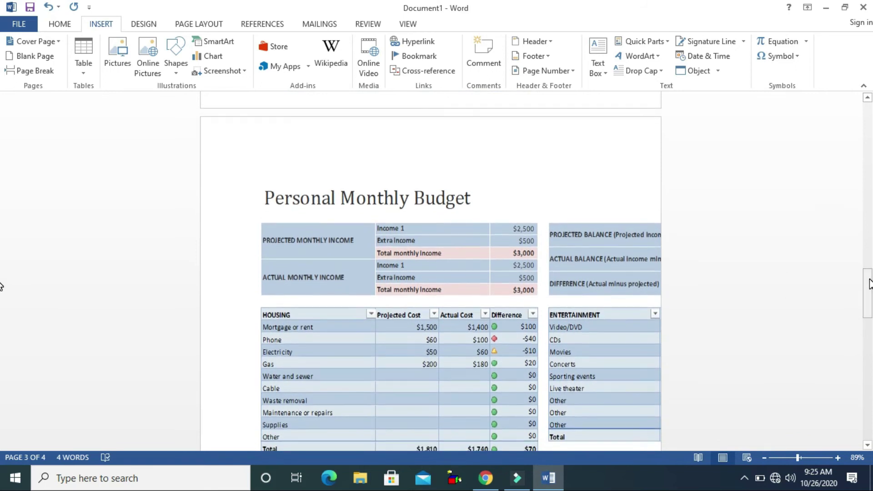
pyautogui.doubleClick(348, 229)
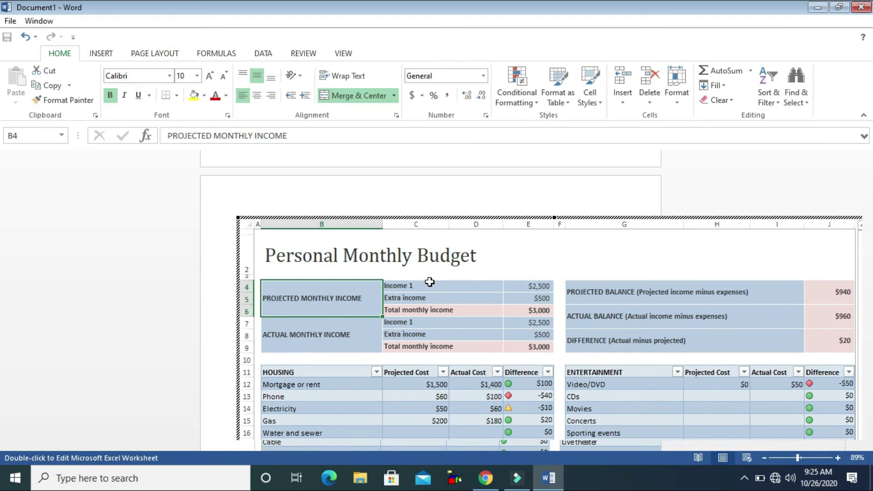
pyautogui.click(729, 178)
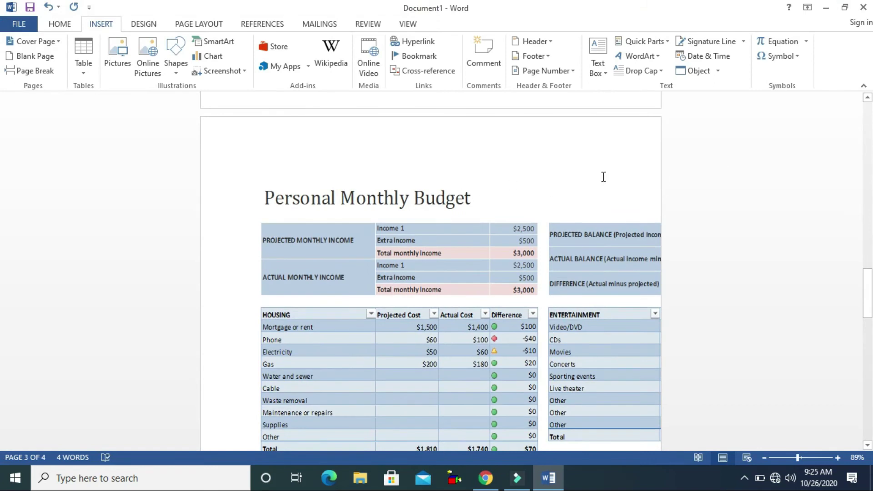
pyautogui.moveTo(868, 278); pyautogui.dragTo(869, 325)
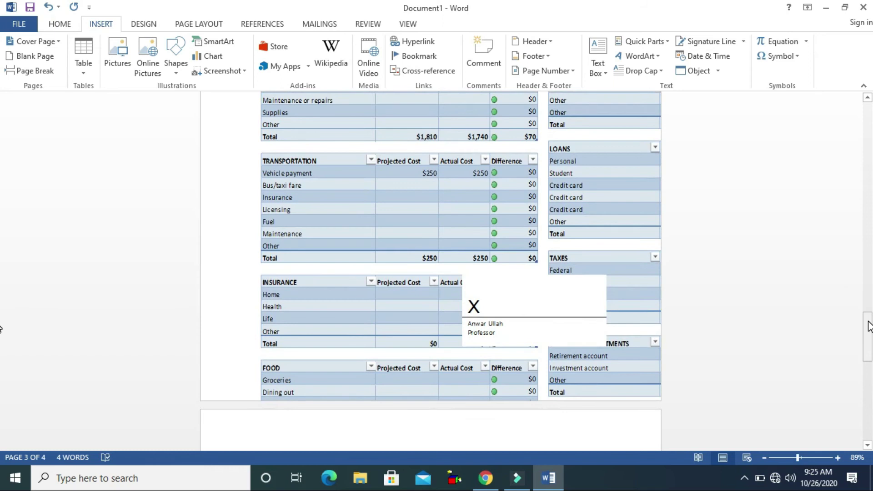
# Embed the StoryGAN paper PDF from the Desktop and open it for viewing
pyautogui.click(694, 70)
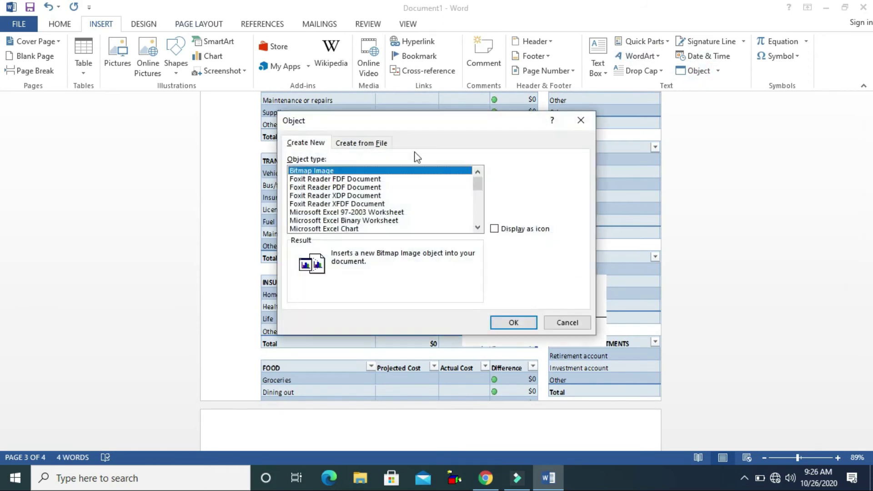
pyautogui.click(360, 144)
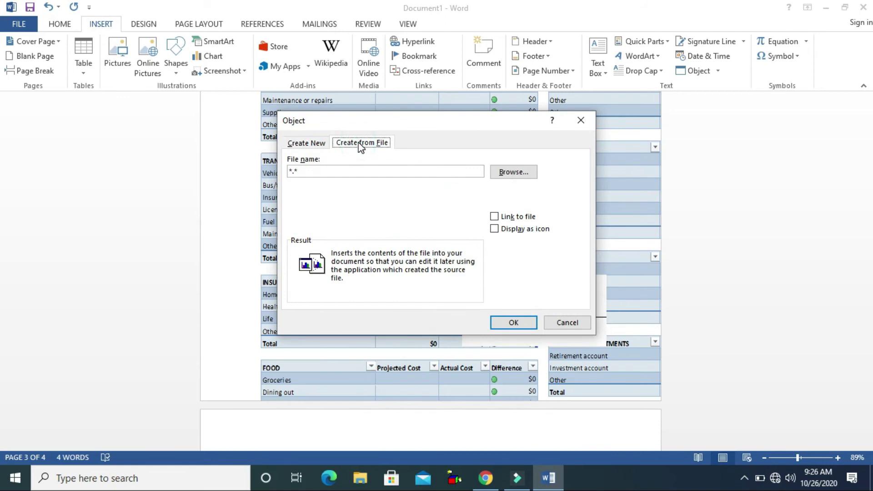
pyautogui.click(532, 172)
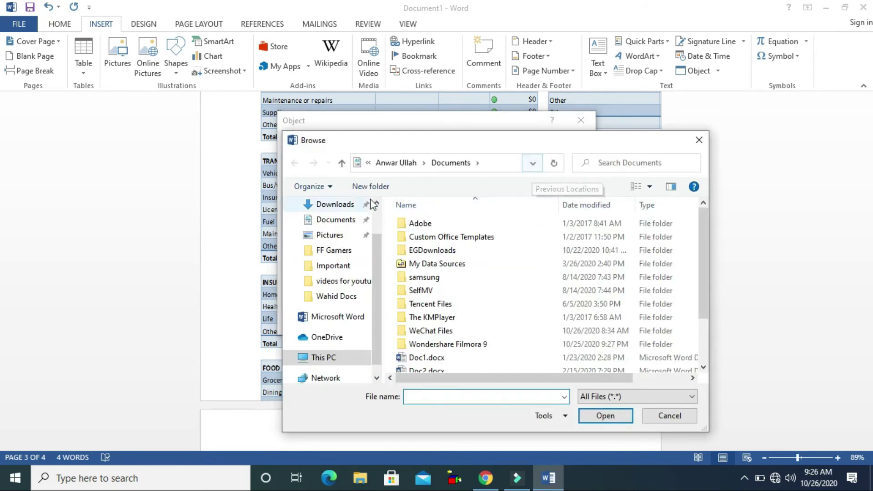
pyautogui.scroll(2, 382, 219)
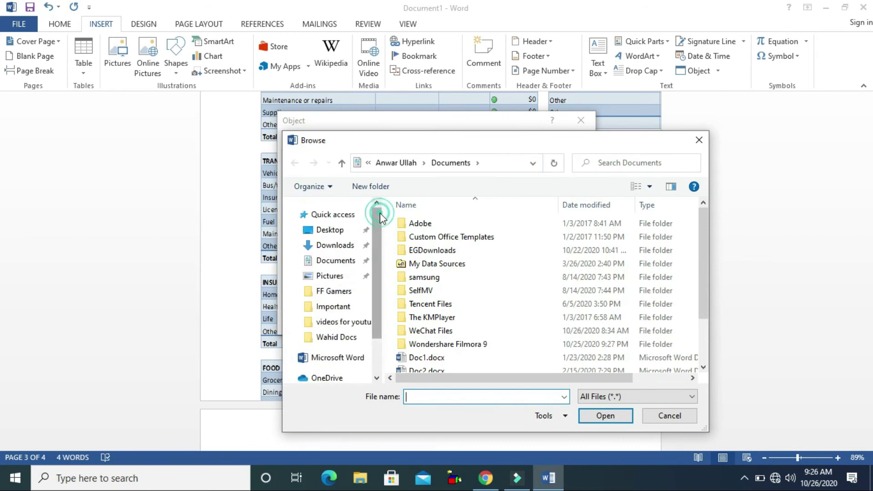
pyautogui.click(349, 231)
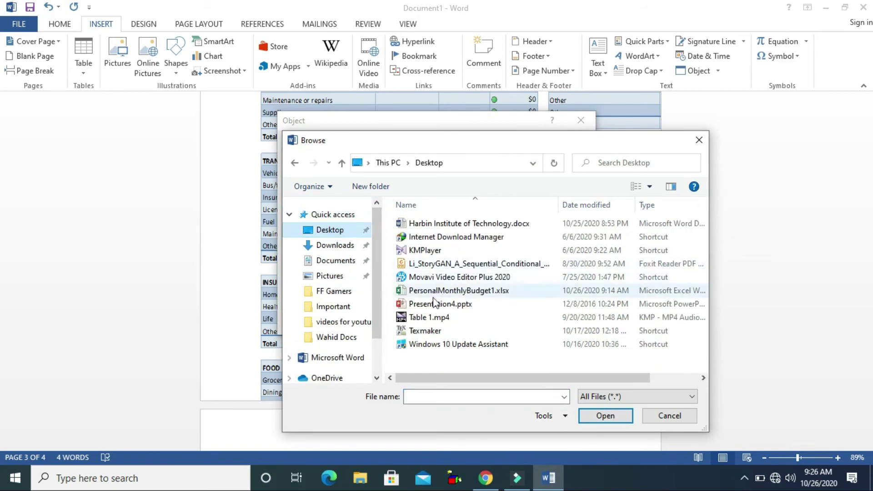
pyautogui.doubleClick(444, 264)
pyautogui.click(514, 323)
pyautogui.moveTo(869, 185); pyautogui.dragTo(869, 170)
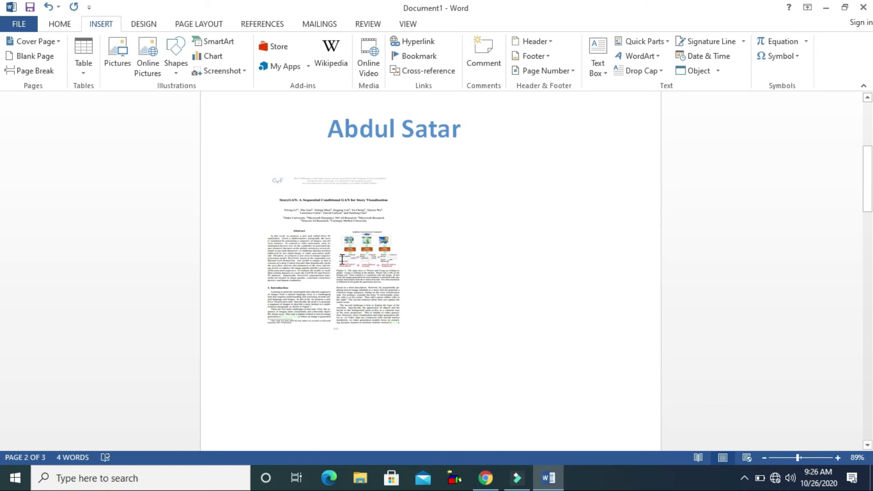
pyautogui.click(339, 227)
pyautogui.doubleClick(339, 227)
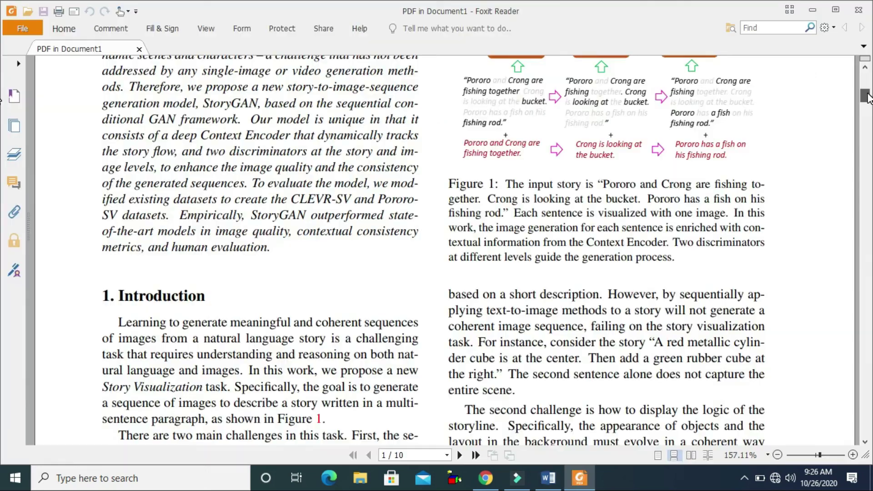
pyautogui.moveTo(867, 82); pyautogui.dragTo(868, 153)
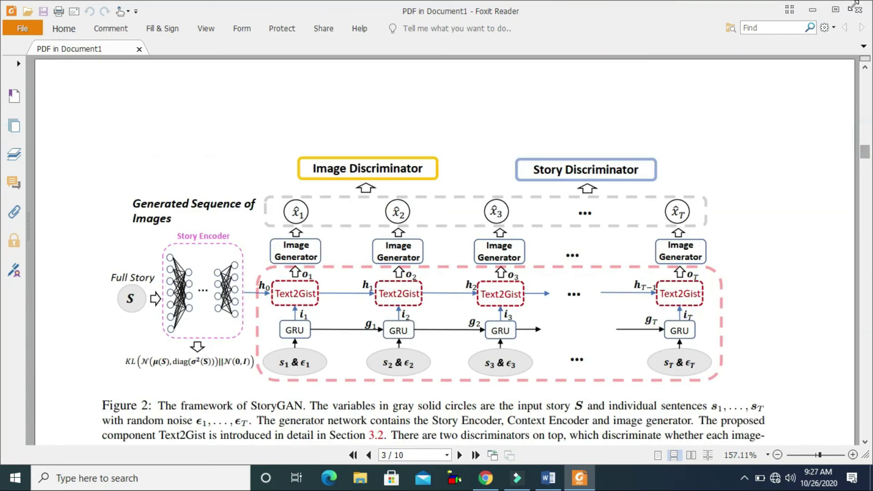
pyautogui.click(859, 10)
pyautogui.moveTo(868, 109); pyautogui.dragTo(869, 130)
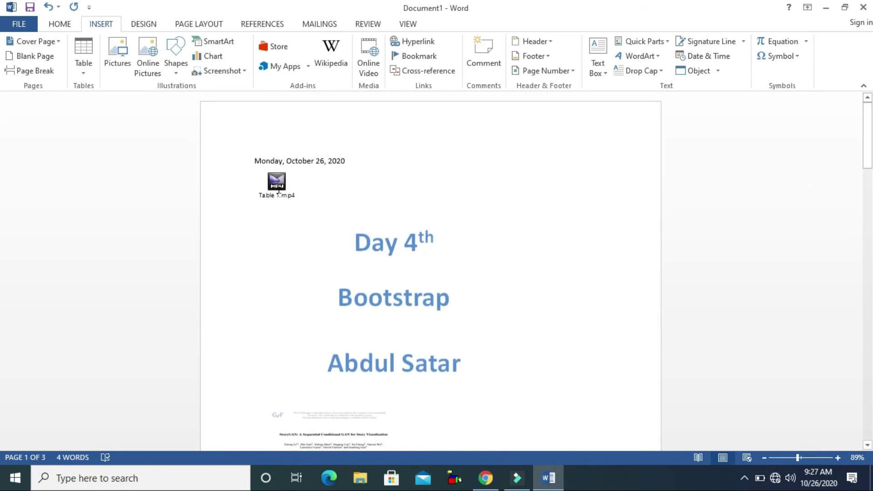
pyautogui.moveTo(869, 128); pyautogui.dragTo(869, 178)
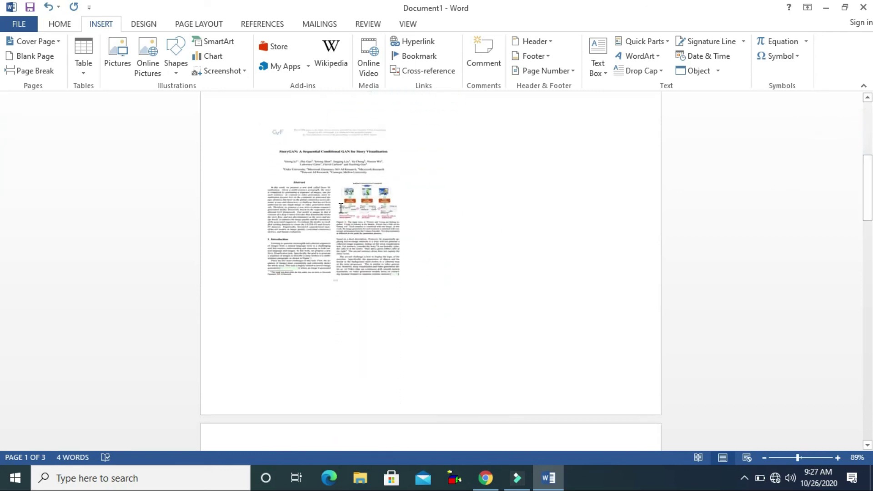